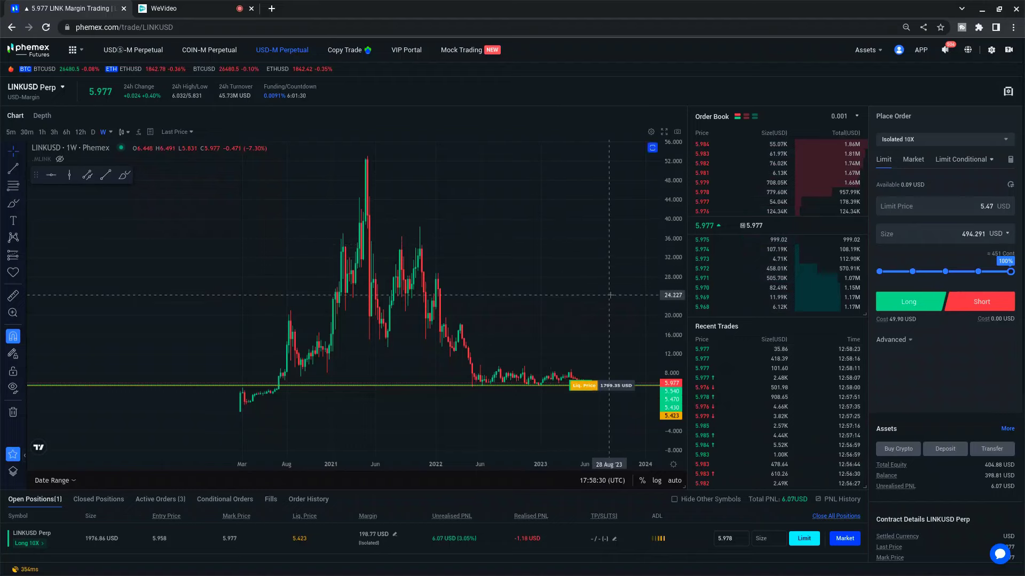
- Switch the LINKUSD chart from weekly to daily candles and pan back to earlier 2020 candles
left_click_drag(587, 295, 534, 295)
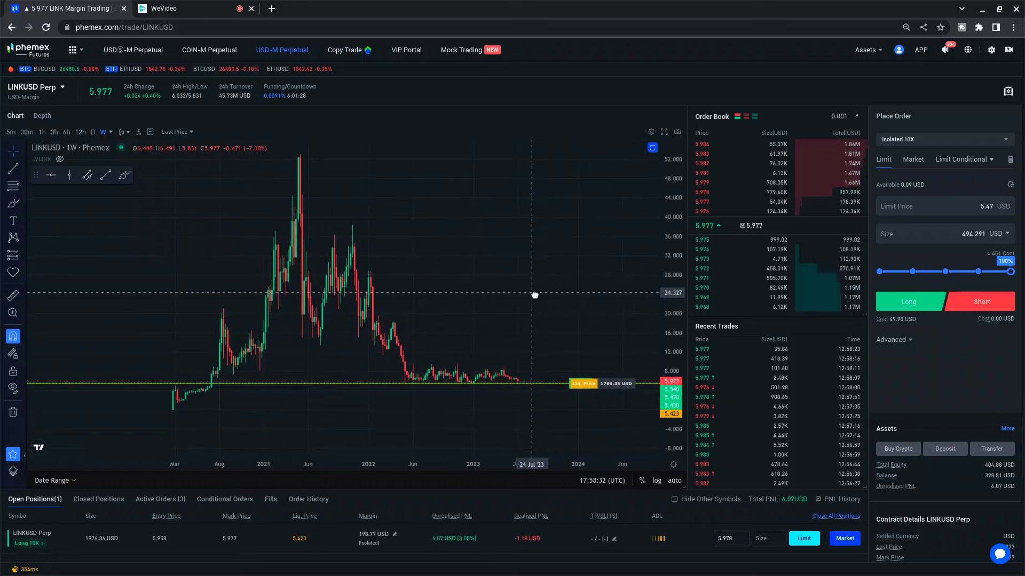
left_click_drag(528, 247, 529, 255)
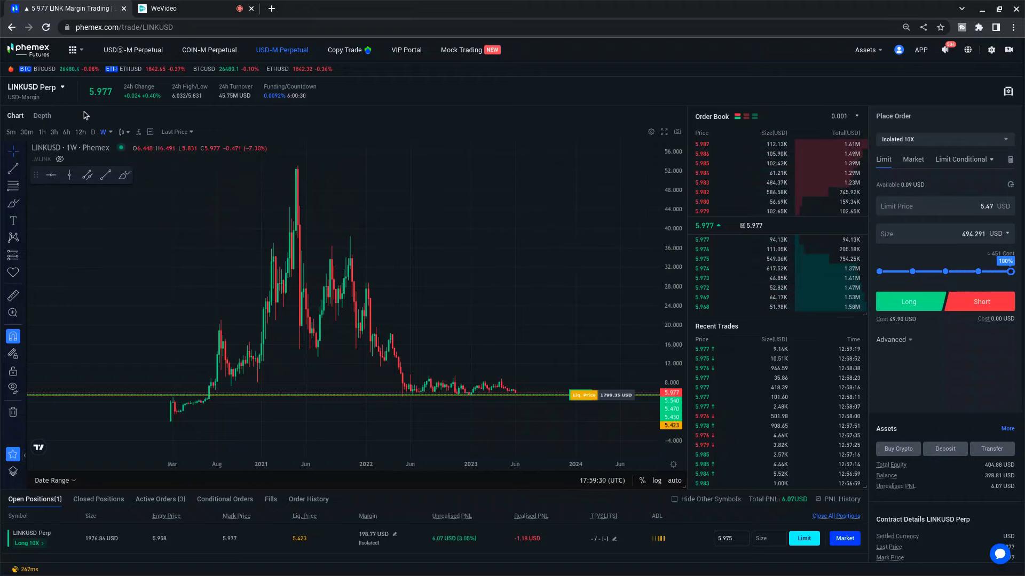
left_click(92, 132)
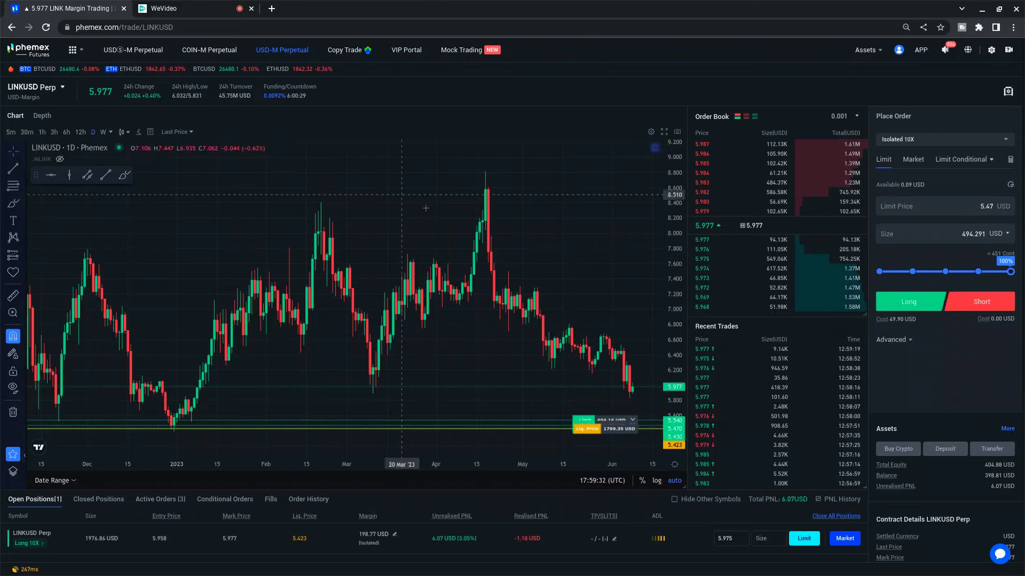
scroll(426, 208, "down", 5)
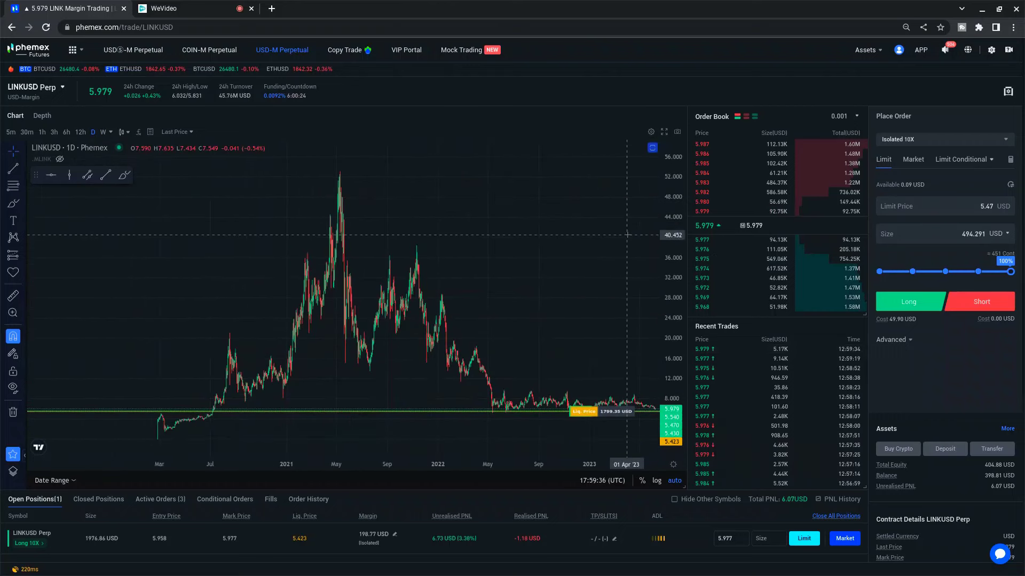
left_click_drag(561, 255, 442, 258)
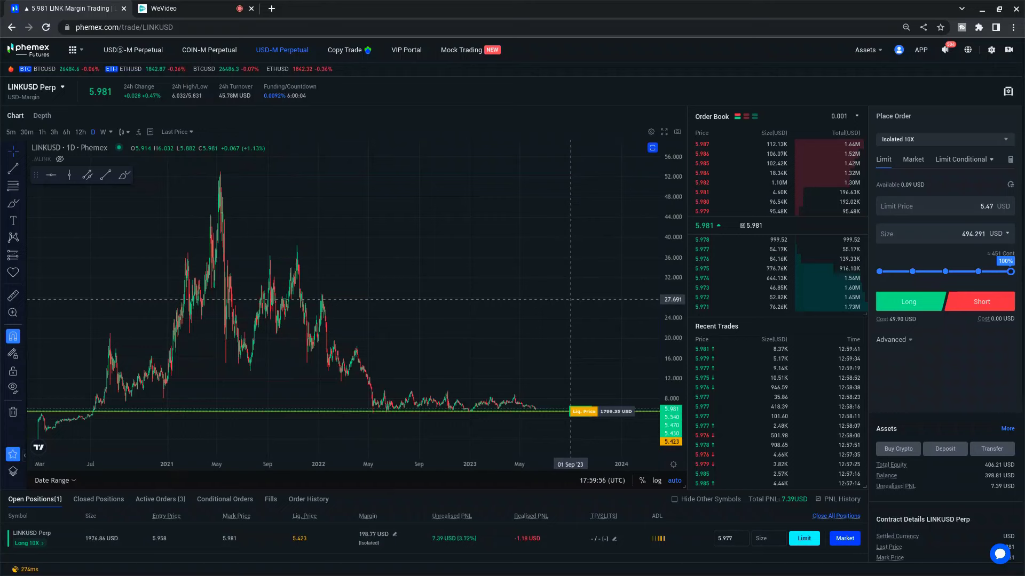
scroll(577, 317, "down", 1)
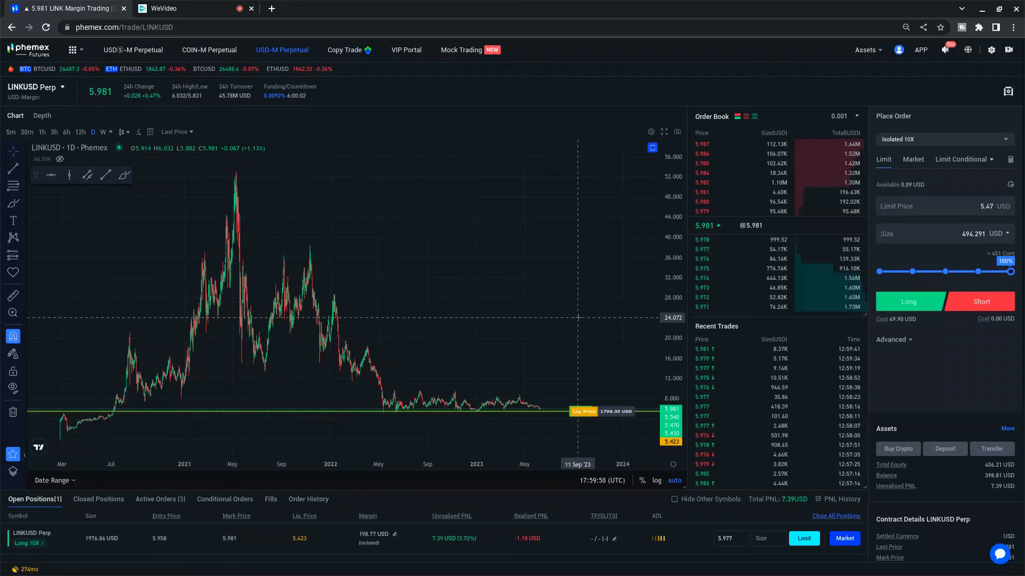
scroll(577, 318, "up", 3)
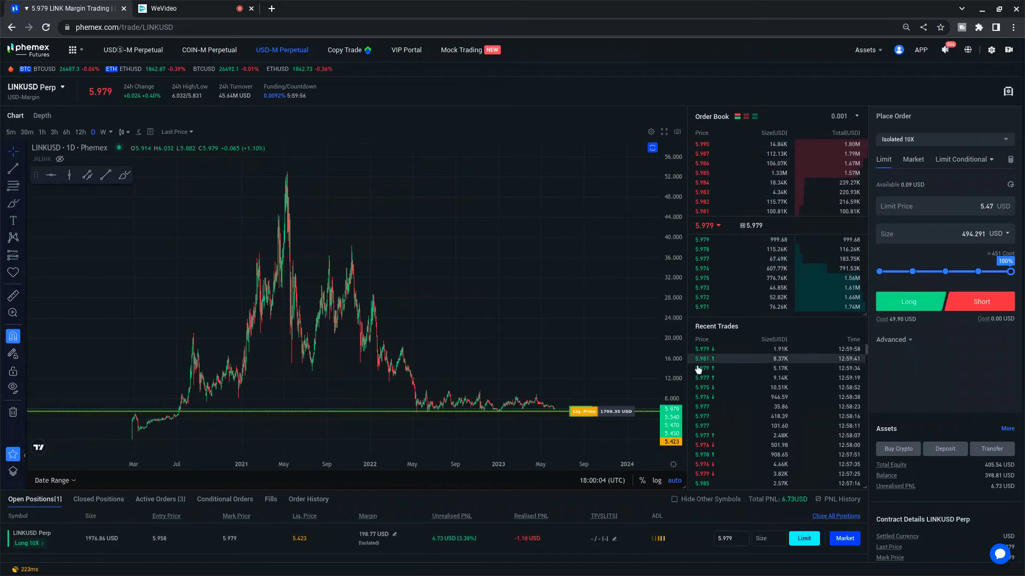
- Stretch the price scale and pan to centre recent candles just above the liquidation line
left_click_drag(682, 267, 683, 291)
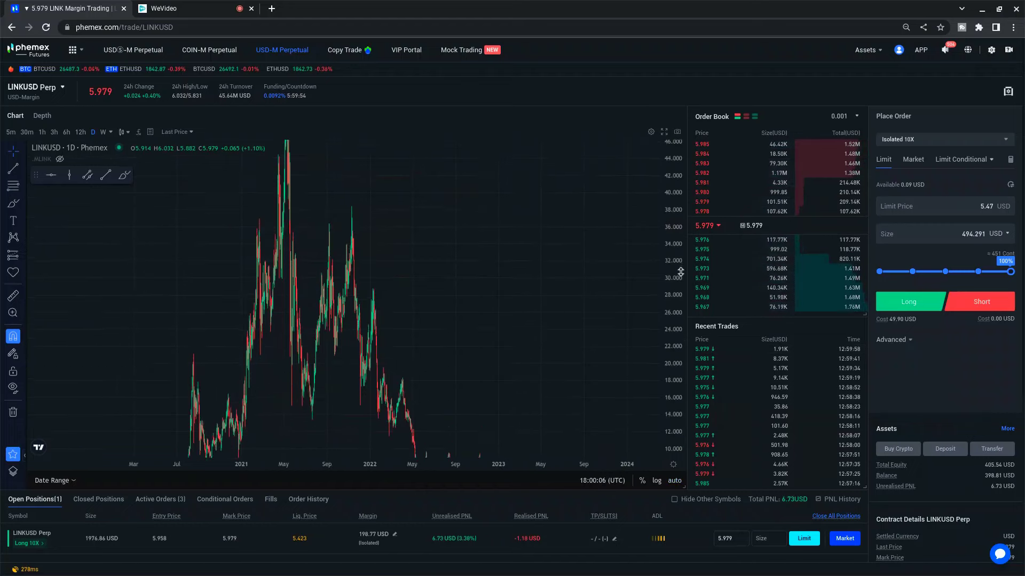
left_click_drag(533, 291, 460, 221)
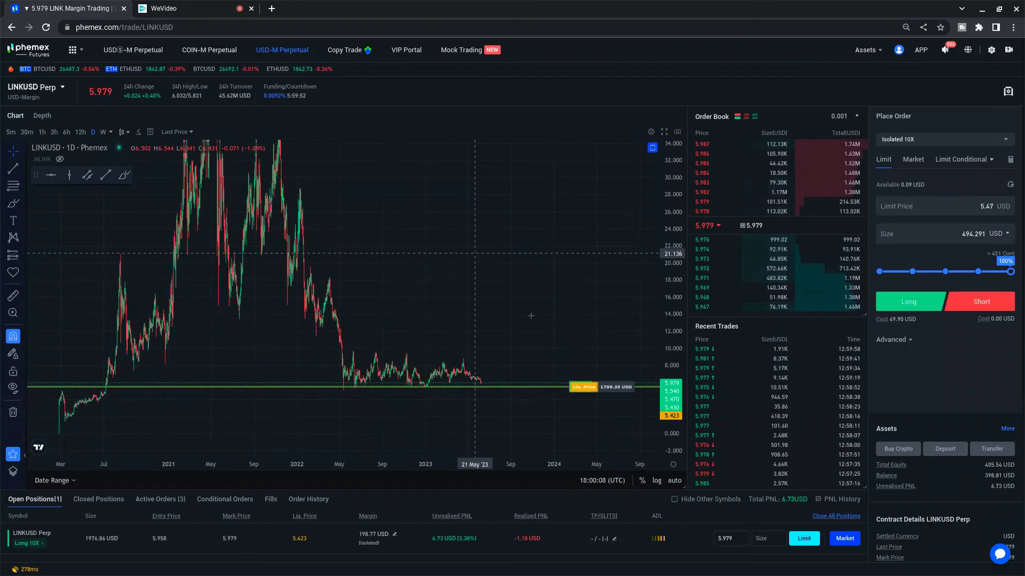
left_click_drag(497, 299, 458, 255)
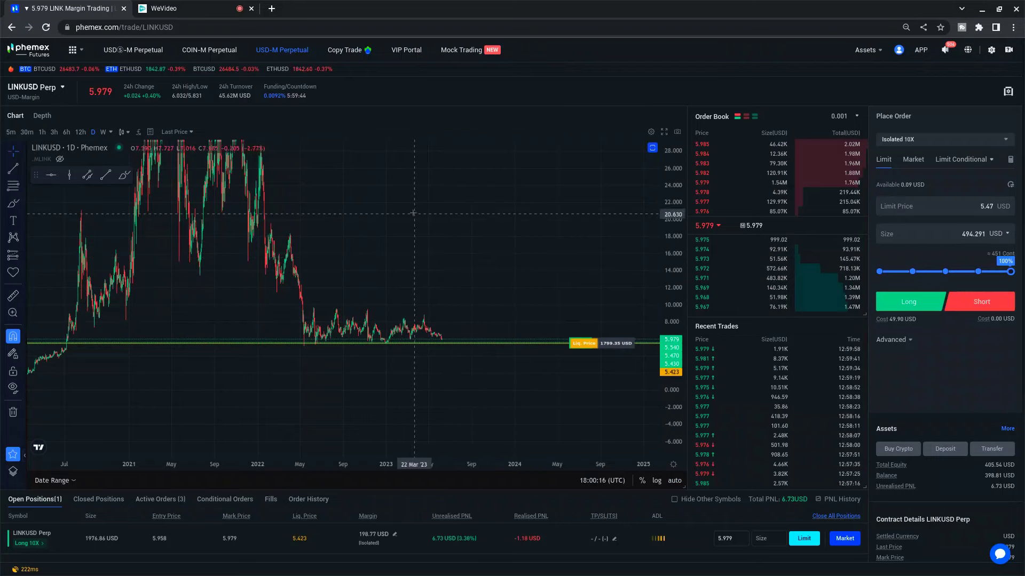
left_click_drag(430, 234, 465, 287)
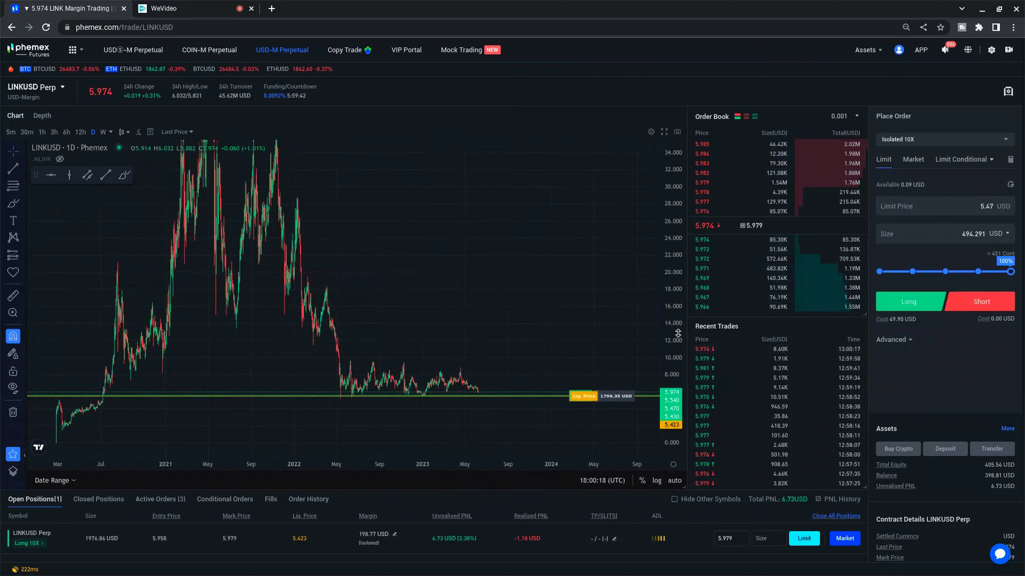
left_click_drag(676, 297, 674, 237)
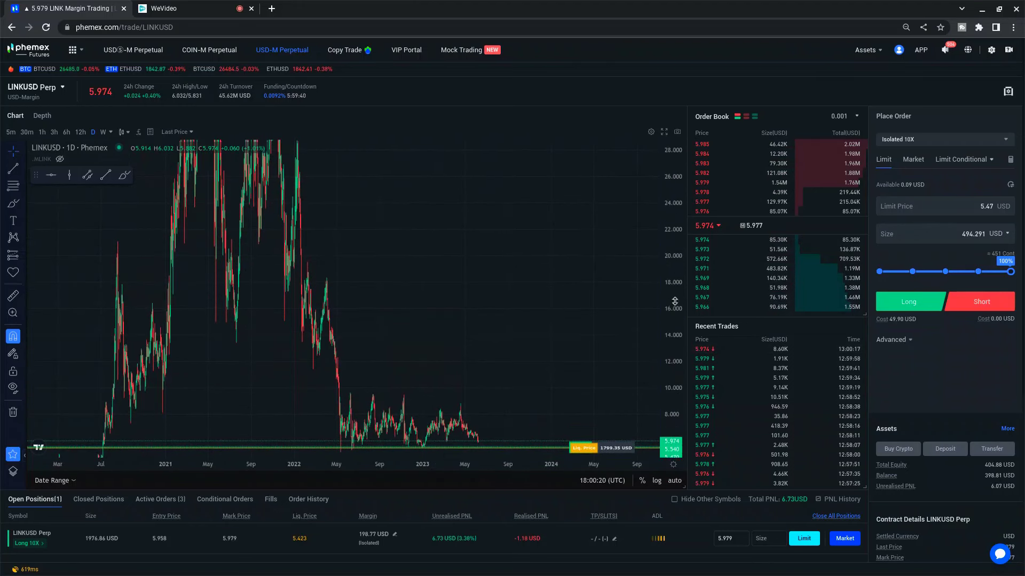
left_click_drag(674, 301, 681, 239)
left_click_drag(555, 392, 488, 246)
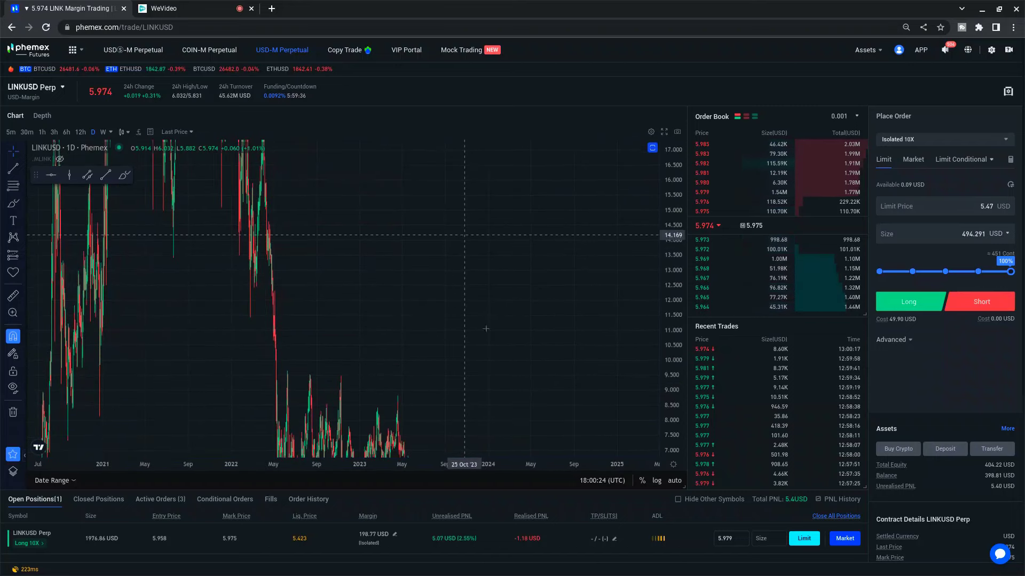
left_click_drag(512, 395, 467, 251)
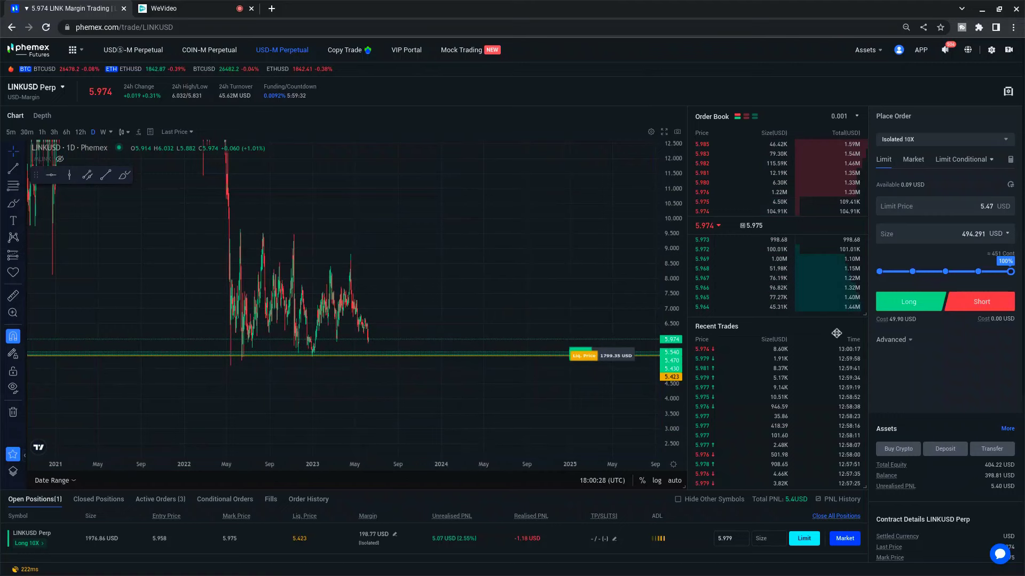
scroll(473, 301, "up", 2)
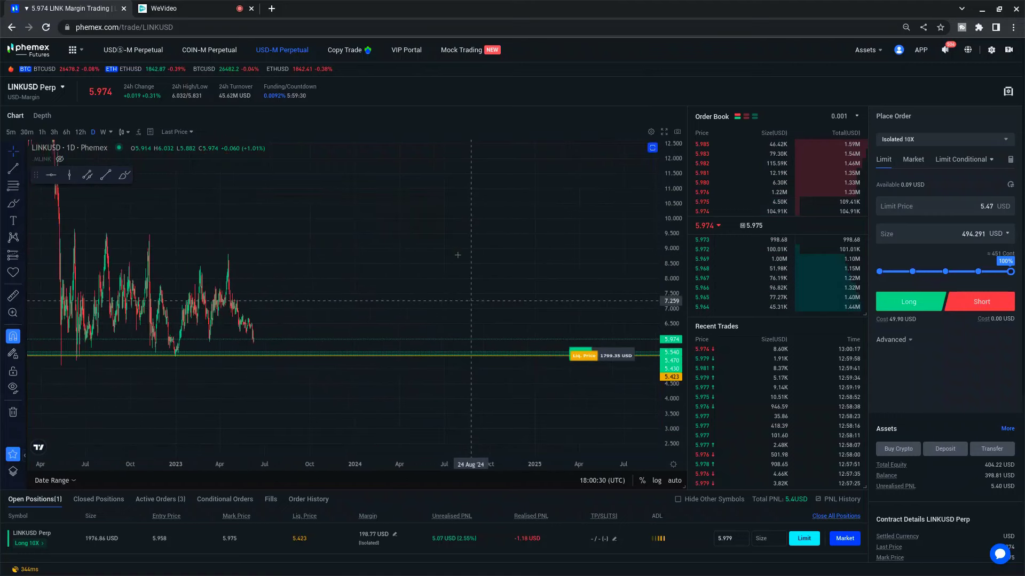
- Narrow the price range around current price and bring the limit-order and liquidation lines into view
left_click_drag(457, 255, 635, 425)
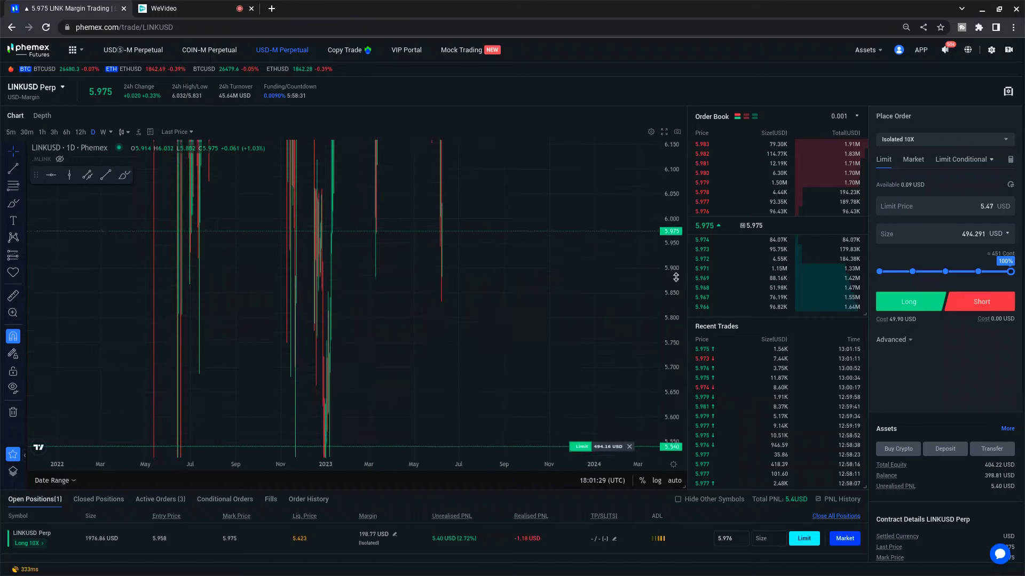
left_click_drag(509, 217, 501, 229)
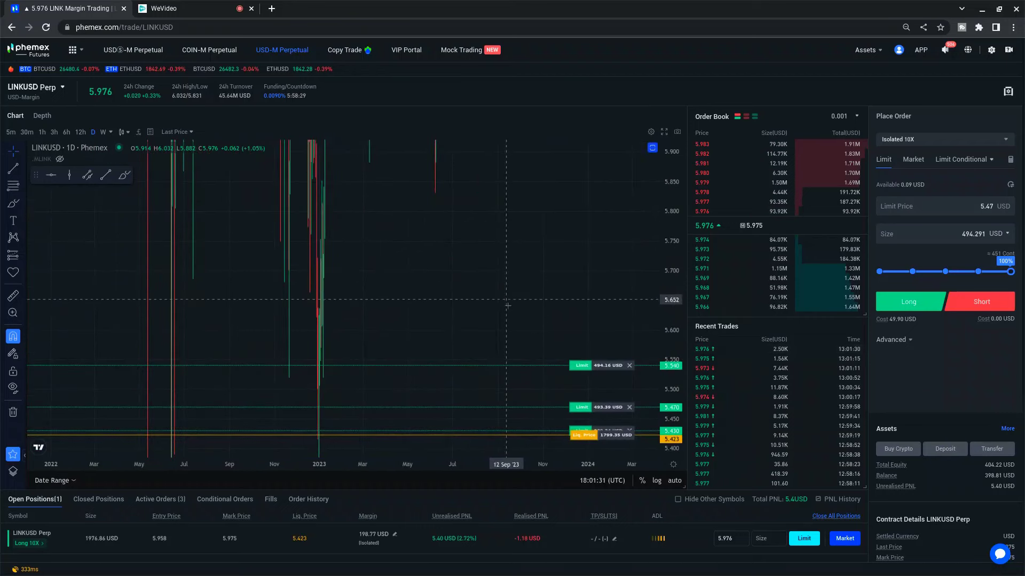
left_click_drag(507, 306, 489, 227)
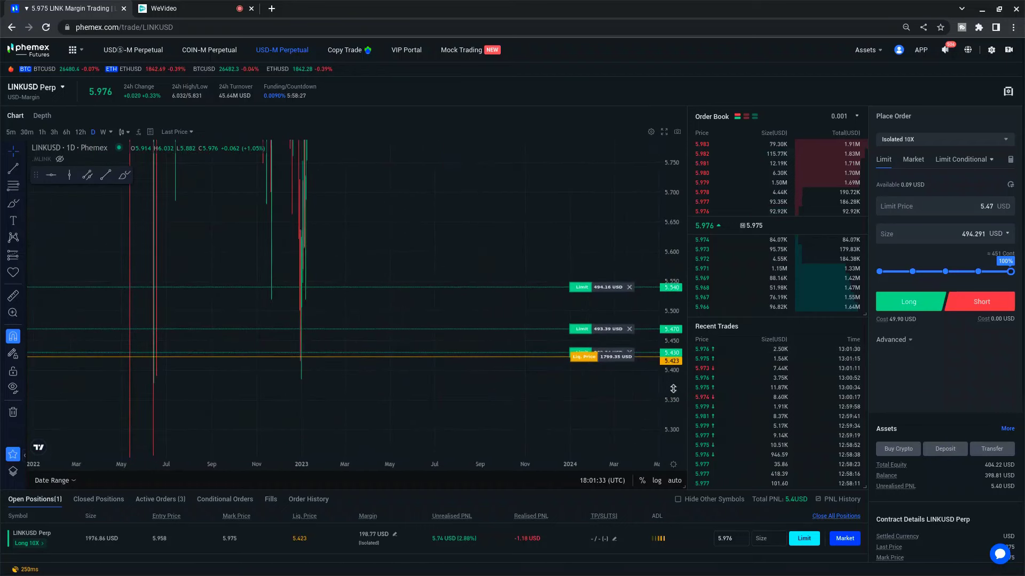
- Stretch the price scale and recentre so the 5.540, 5.470 and 5.430 order lines spread apart
left_click_drag(673, 388, 673, 346)
left_click_drag(599, 337, 550, 337)
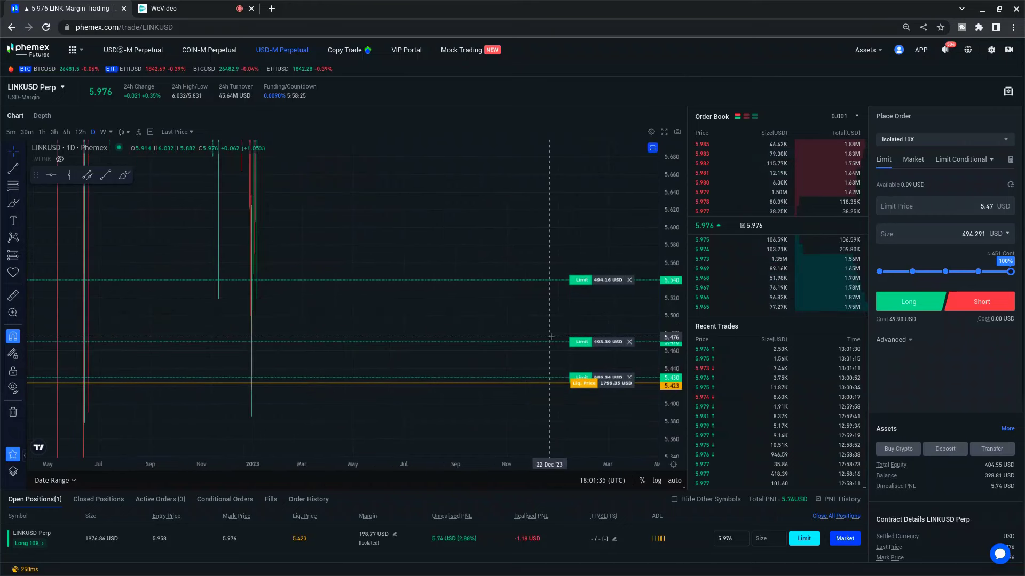
scroll(549, 336, "up", 3)
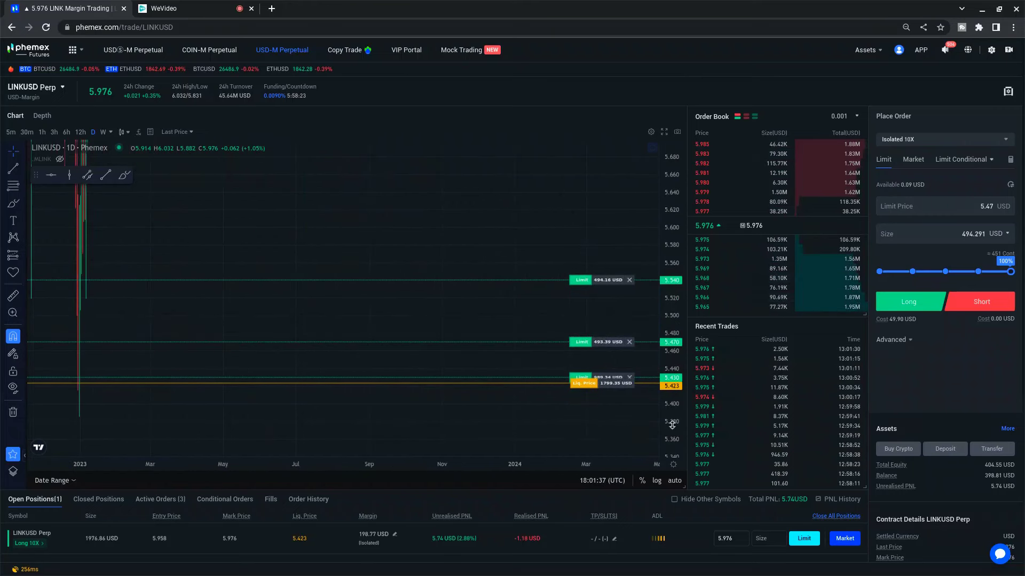
left_click_drag(671, 417, 671, 369)
left_click_drag(528, 392, 505, 295)
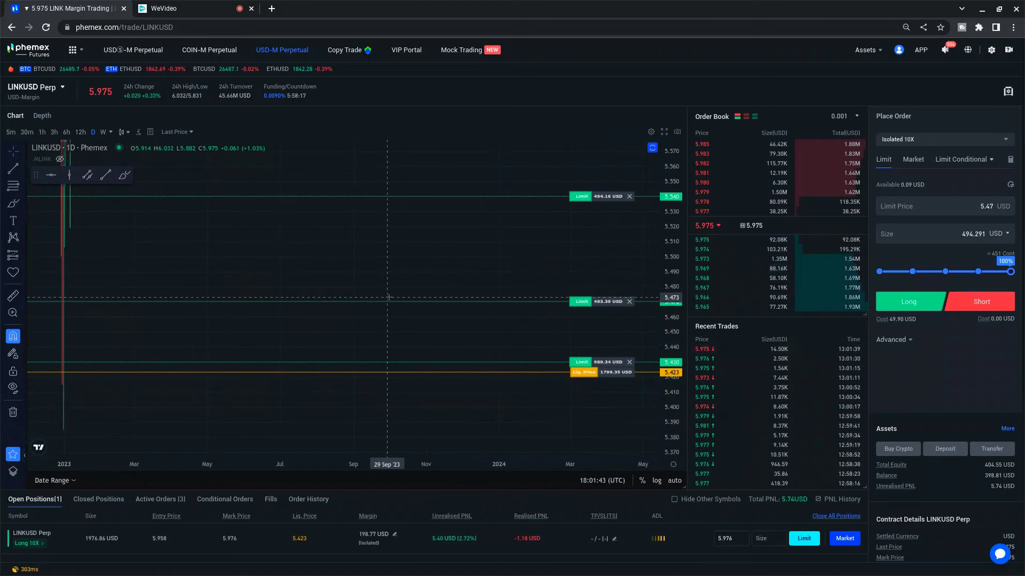
left_click_drag(342, 274, 412, 303)
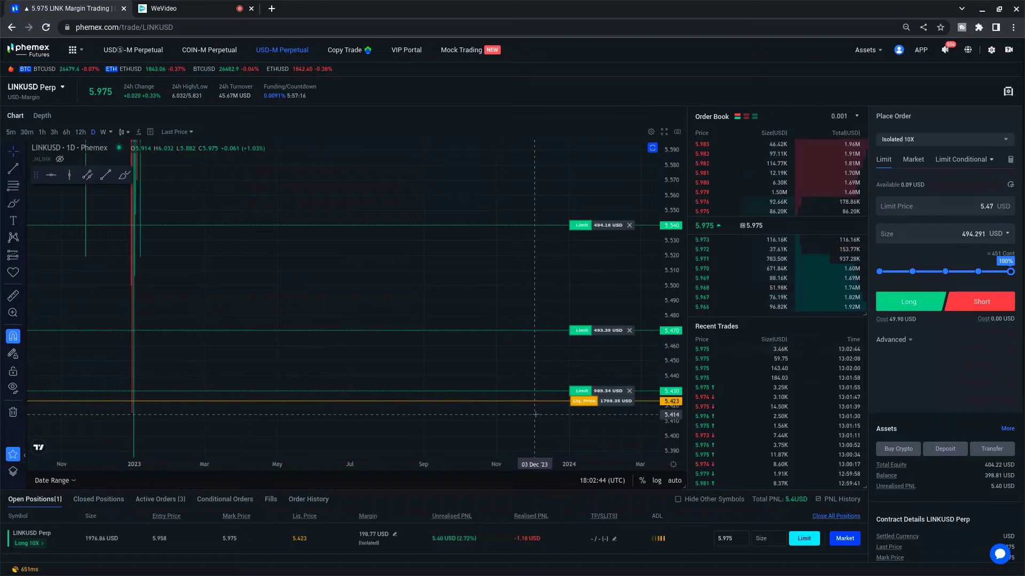
- Reset the chart view to its default and zoom out
right_click(512, 271)
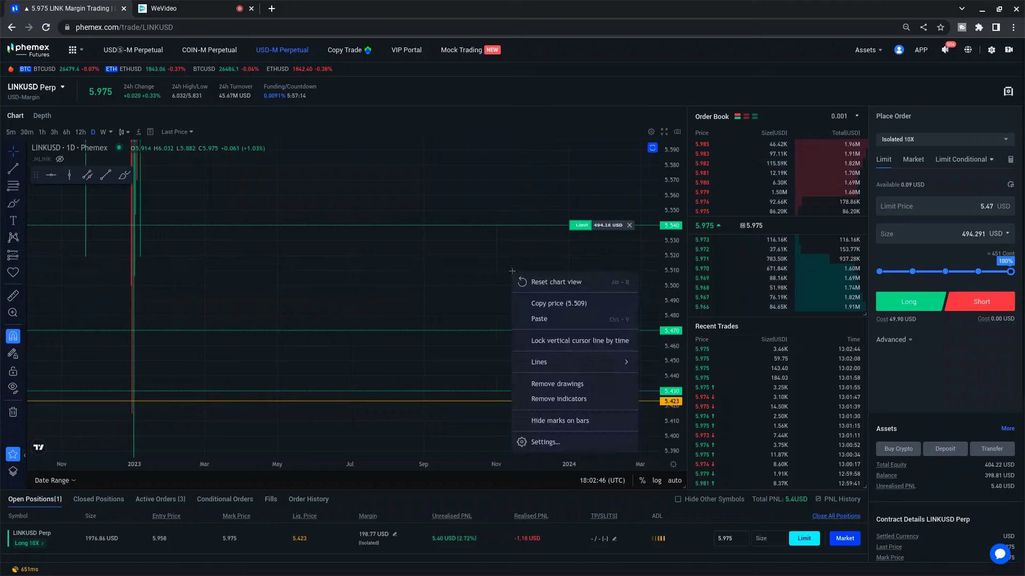
left_click(569, 290)
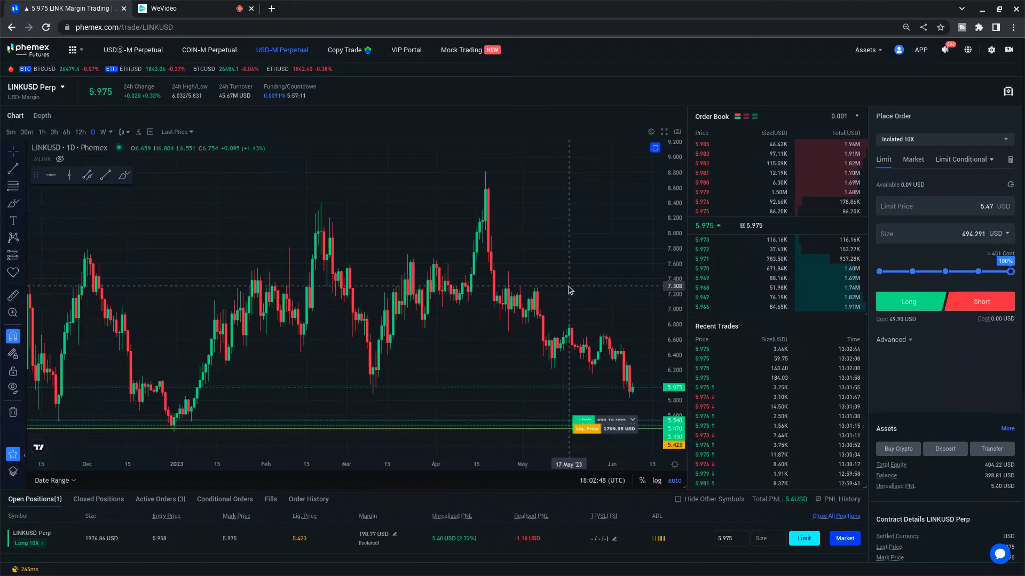
scroll(613, 249, "down", 3)
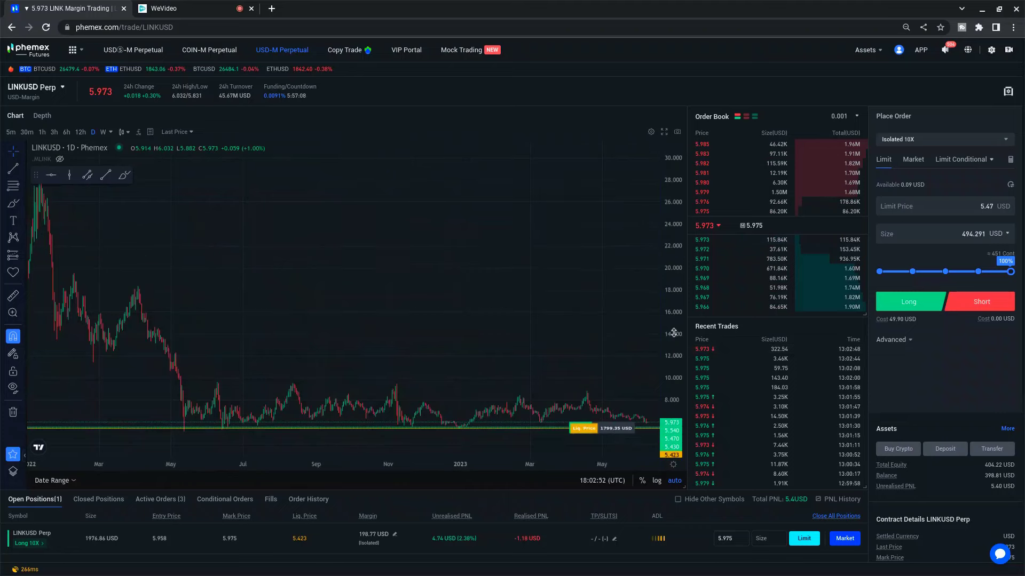
- Rescale the price axis and pan to show 2022 to mid-2023 daily candles, order lines near the bottom
left_click_drag(614, 357, 523, 373)
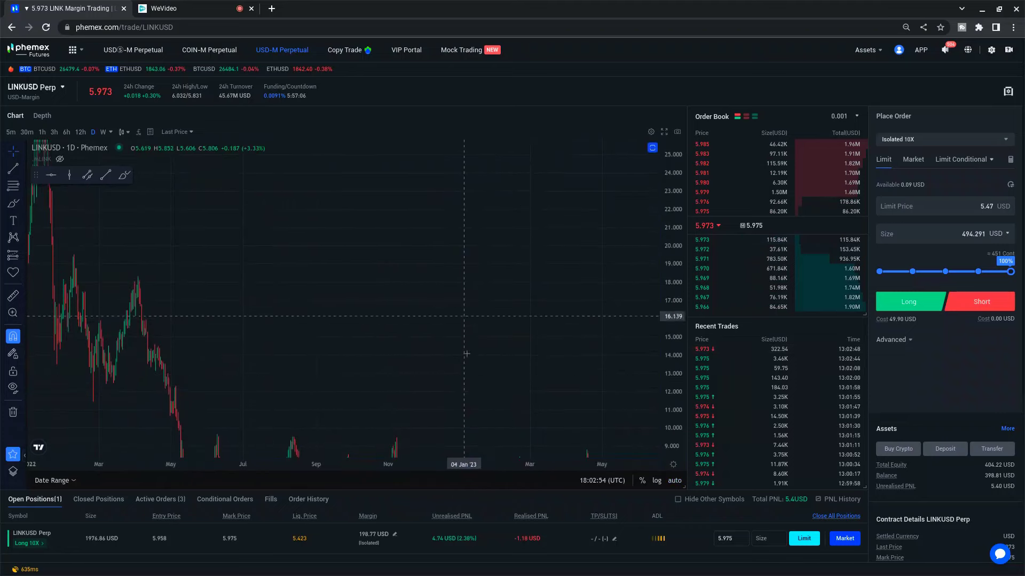
left_click_drag(463, 395, 424, 216)
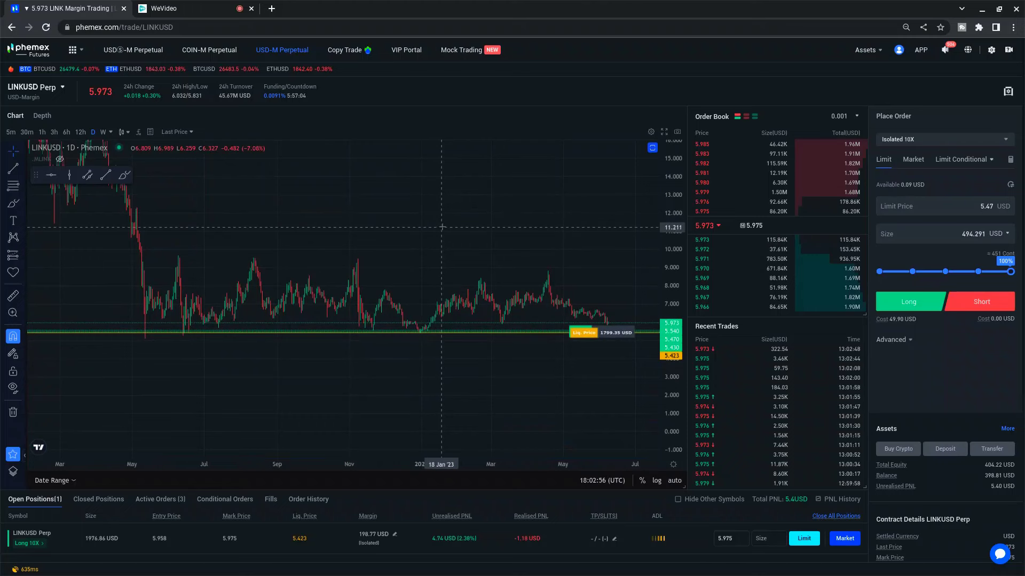
scroll(437, 222, "down", 2)
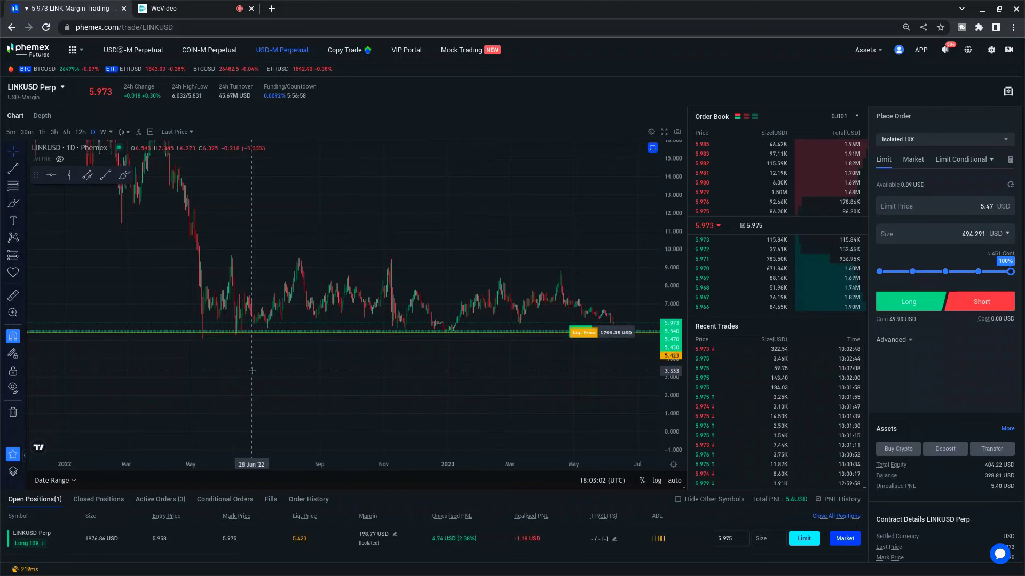
left_click_drag(676, 406, 355, 382)
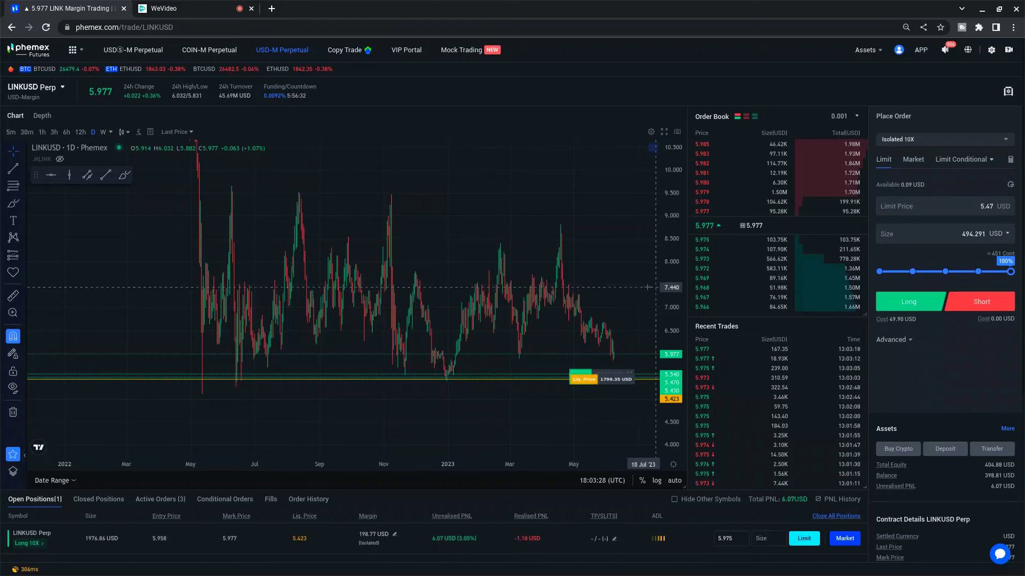
scroll(555, 359, "up", 2)
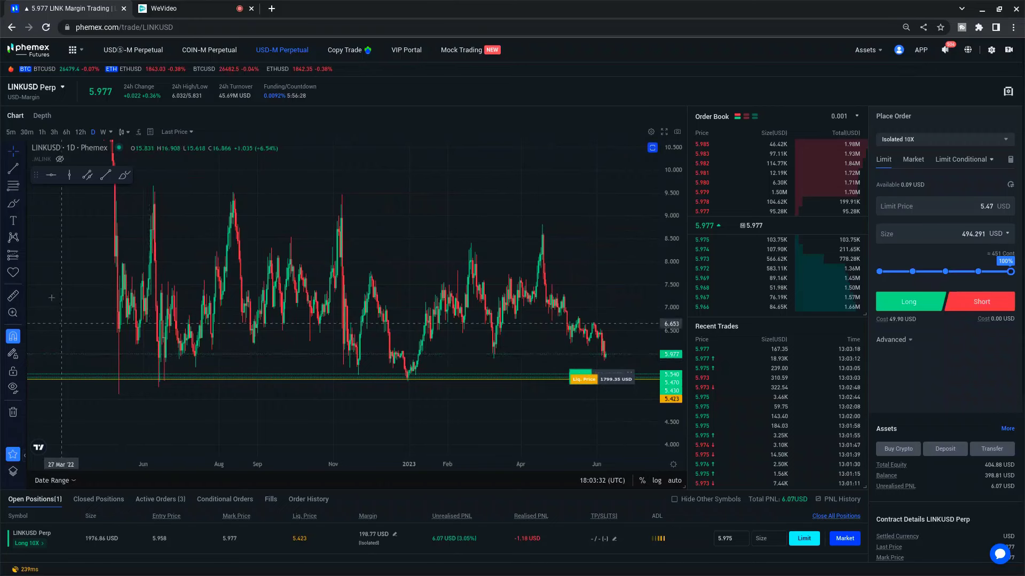
- Reset the chart view, zoom out and pan to extend the dates through 2024 into 2025
right_click(471, 222)
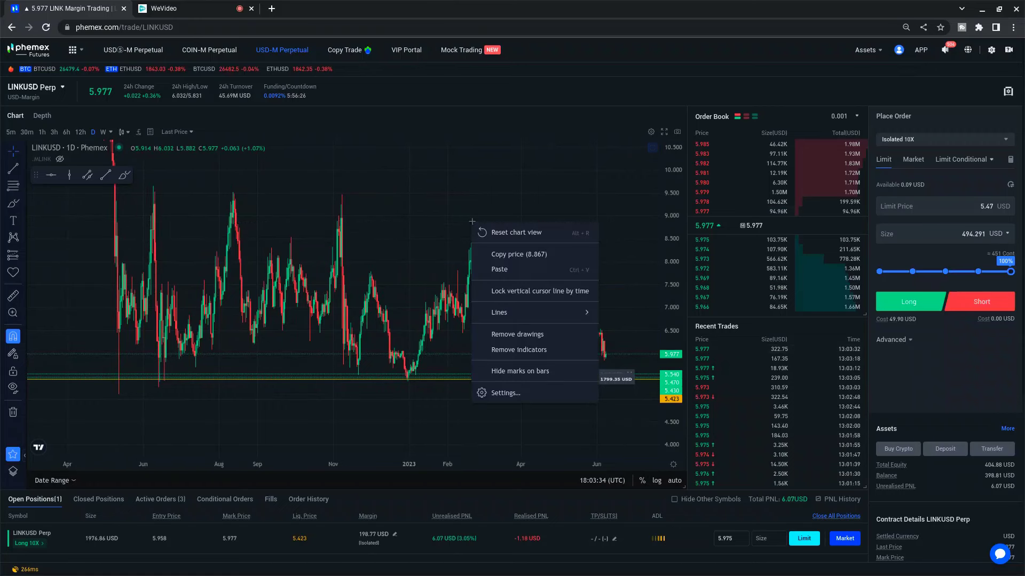
left_click(525, 234)
scroll(525, 233, "down", 10)
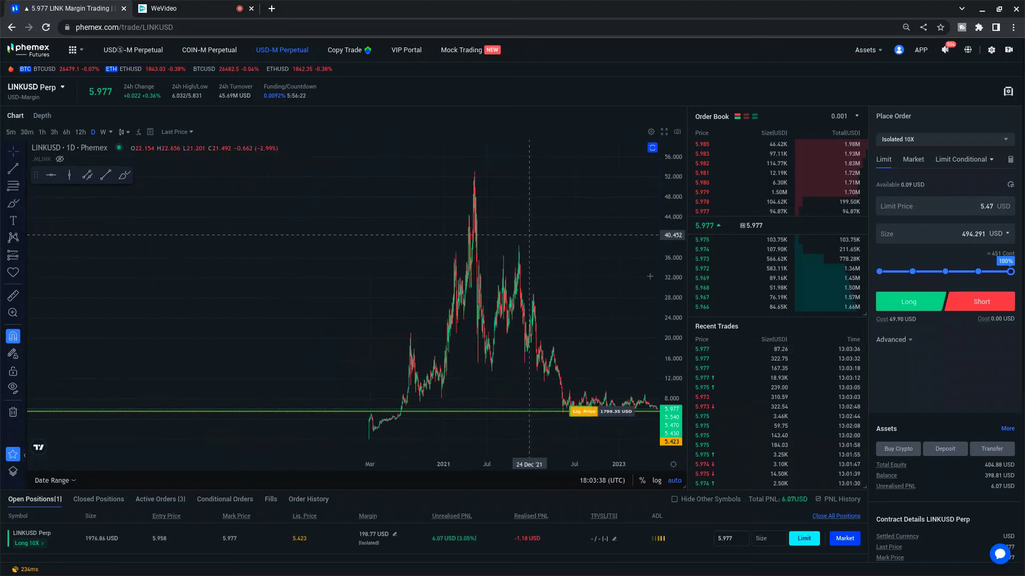
left_click_drag(593, 320, 479, 320)
left_click_drag(525, 345, 455, 344)
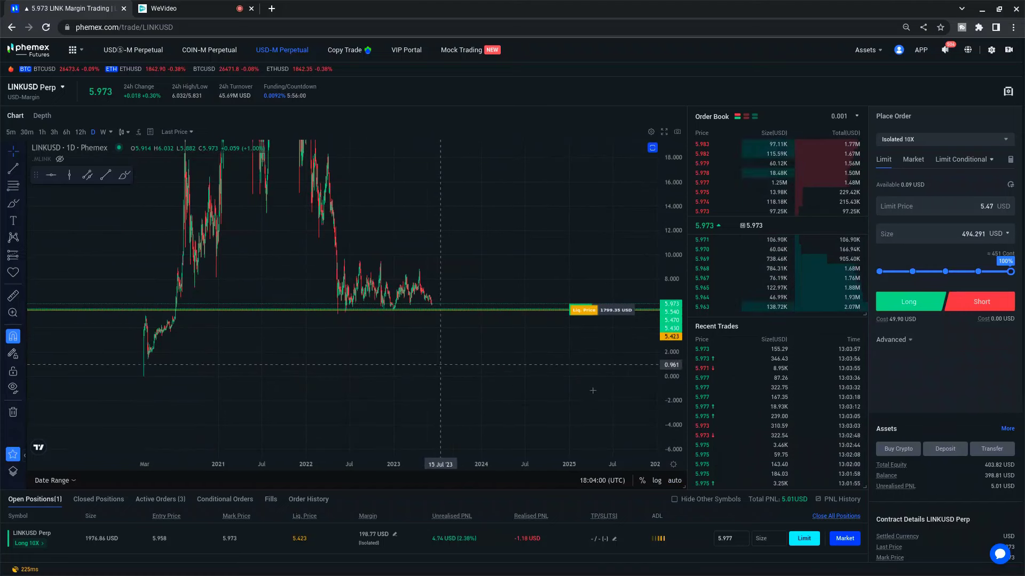
- Narrow the price range and pan so 2021 to 2024 fills the view with future space on the right
left_click_drag(677, 421, 676, 341)
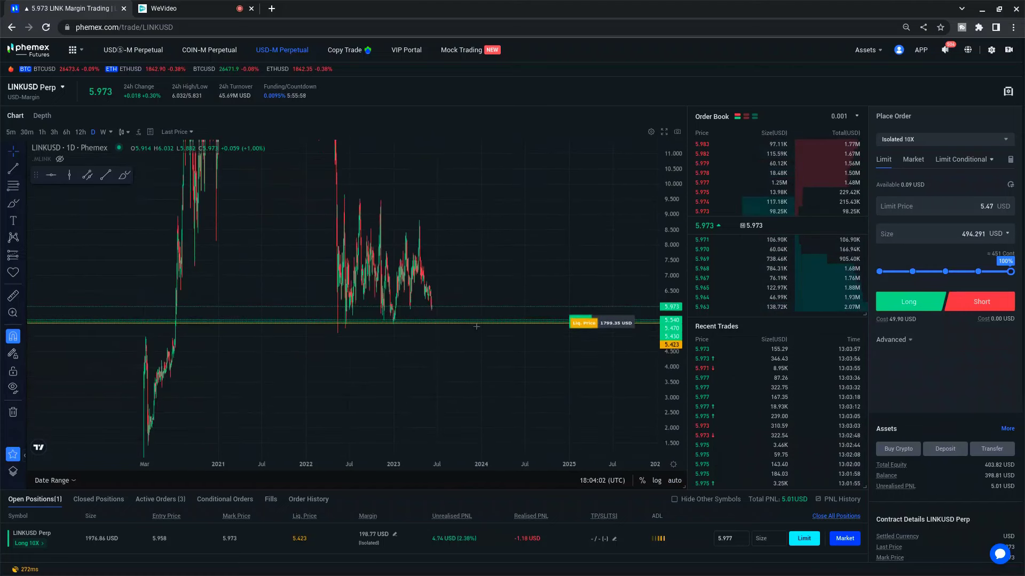
scroll(421, 339, "up", 2)
scroll(422, 340, "up", 2)
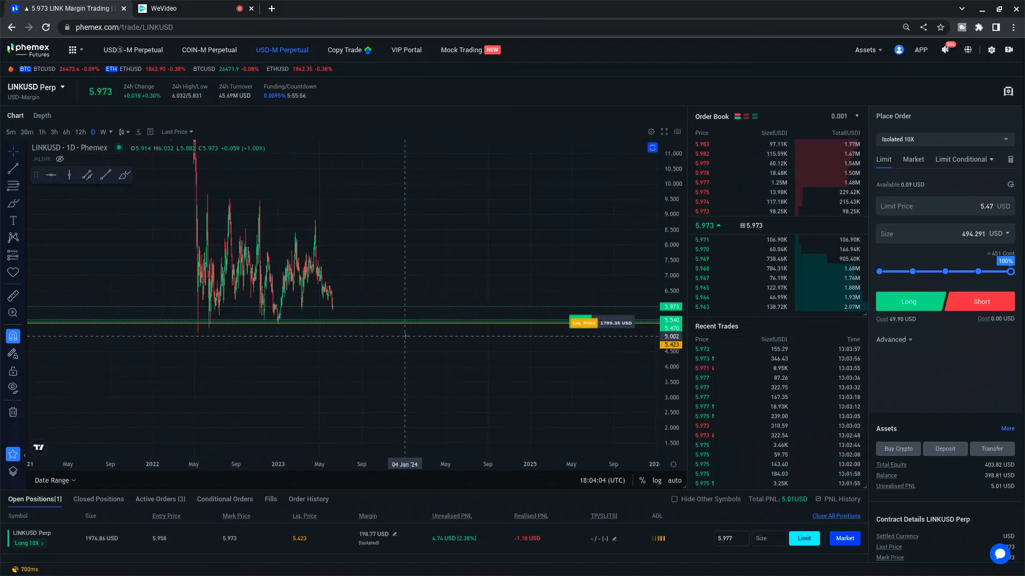
left_click_drag(408, 339, 187, 326)
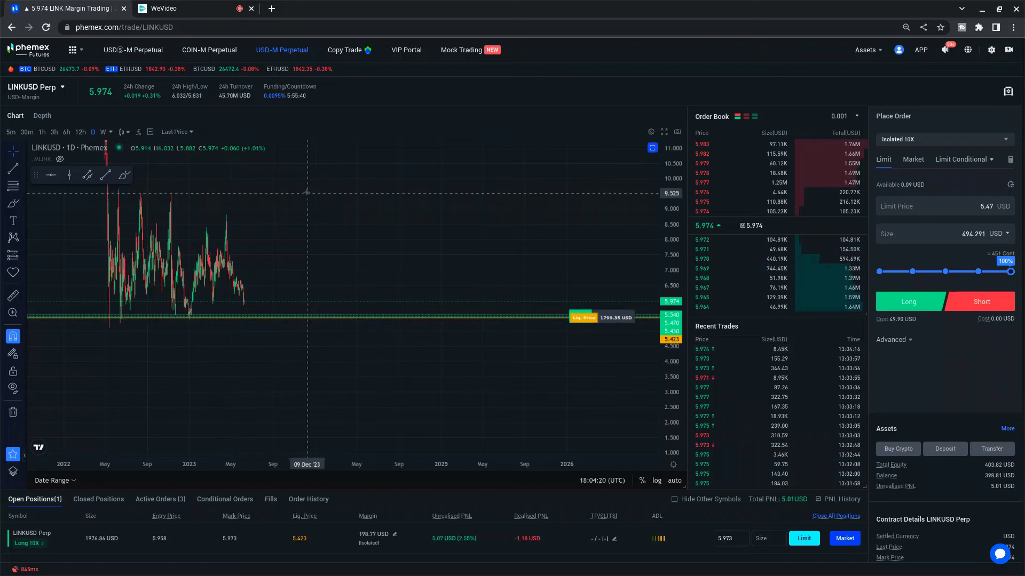
left_click_drag(321, 218, 471, 289)
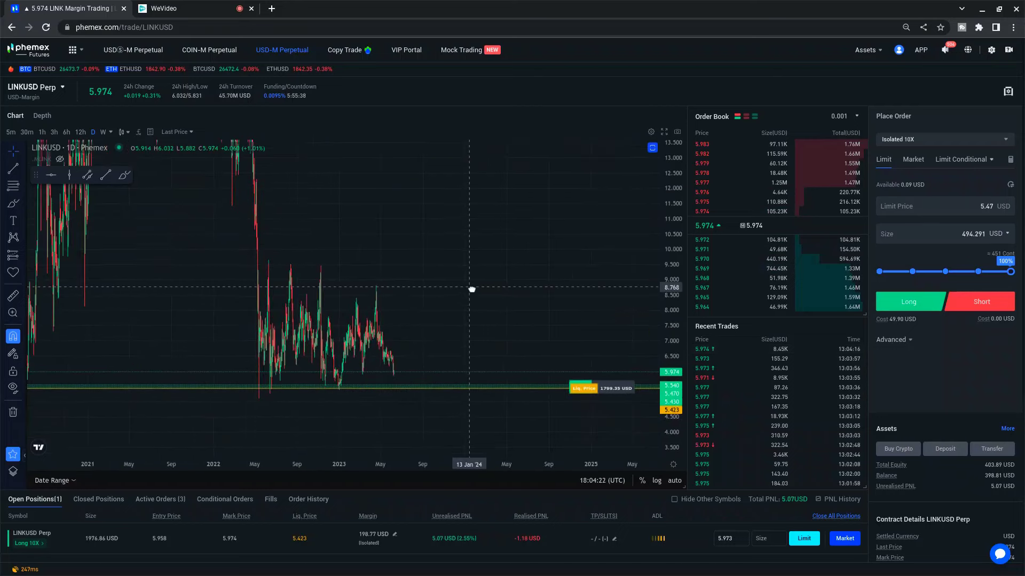
scroll(401, 250, "up", 3)
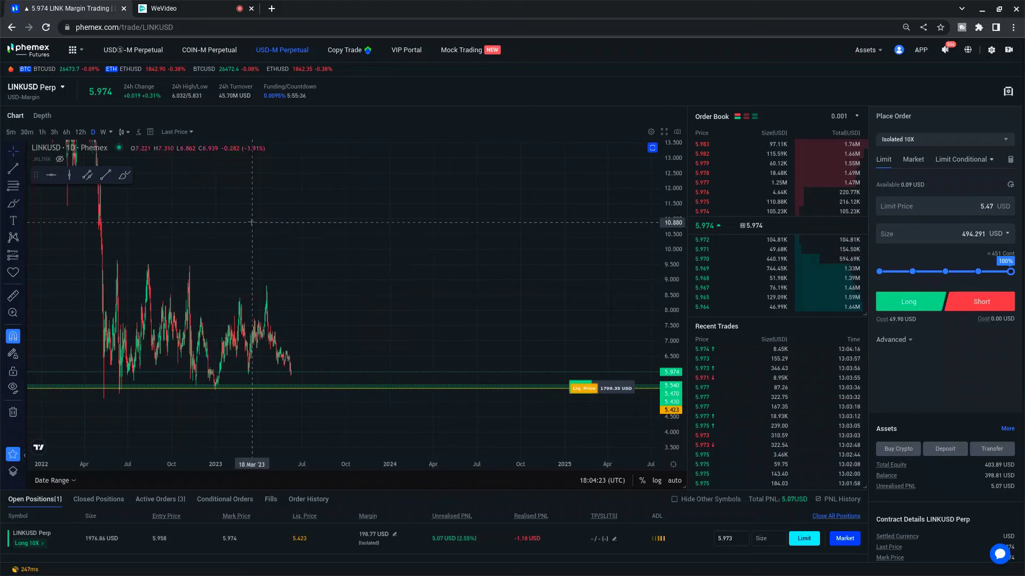
left_click_drag(401, 249, 475, 274)
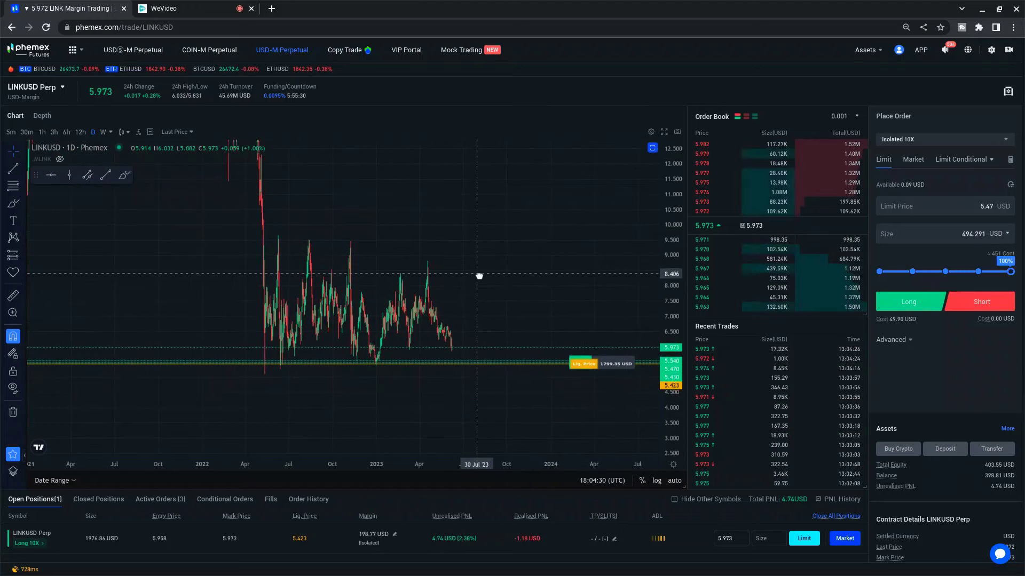